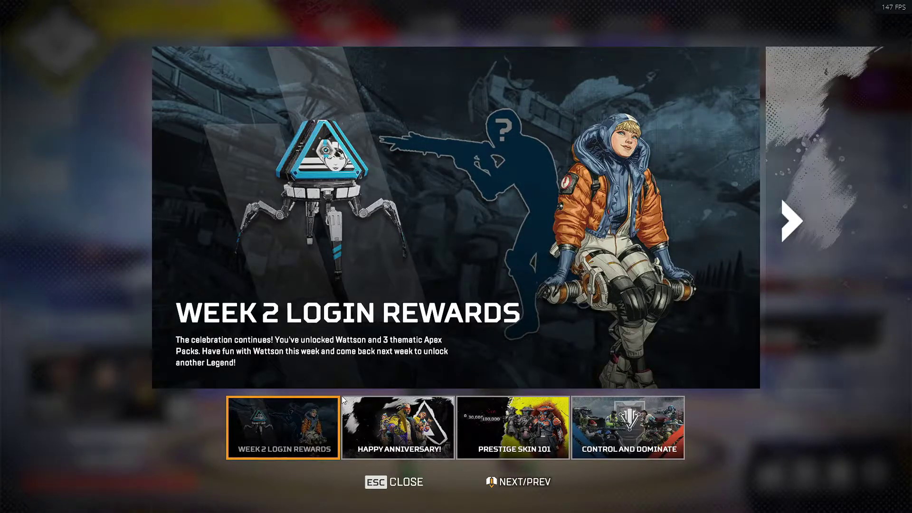
Step: Close the Week 2 Login Rewards announcement to reach the lobby
key("Escape")
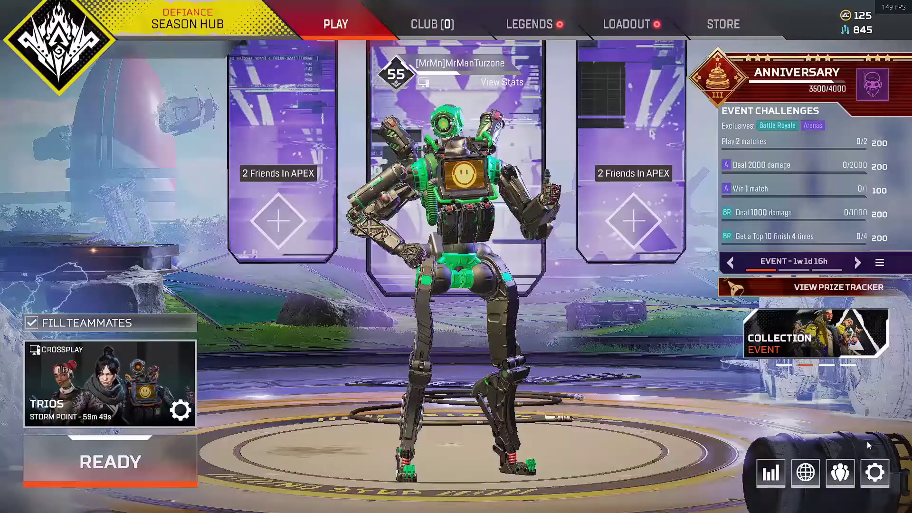
Step: Bring up Settings on the Mouse/Keyboard tab from the pause menu
key("Escape")
left_click(499, 267)
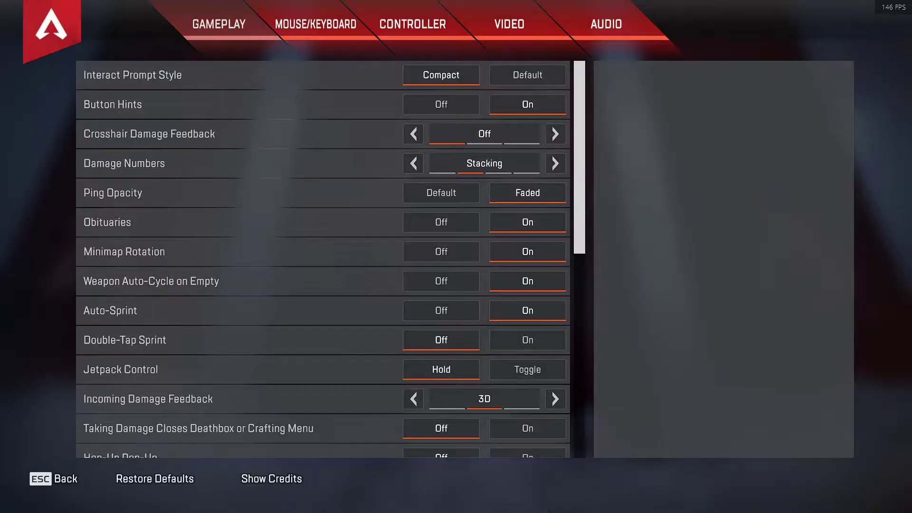
left_click(331, 25)
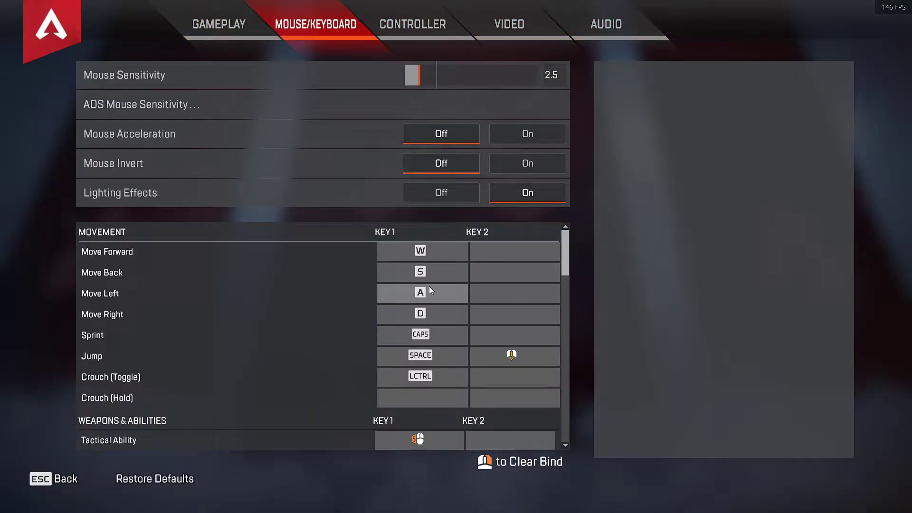
Step: Bind Move Forward, Back, Left, Right, Sprint, Jump, Crouch Toggle and Crouch Hold to keys 1–8
left_click(449, 251)
key("1")
key("2")
key("3")
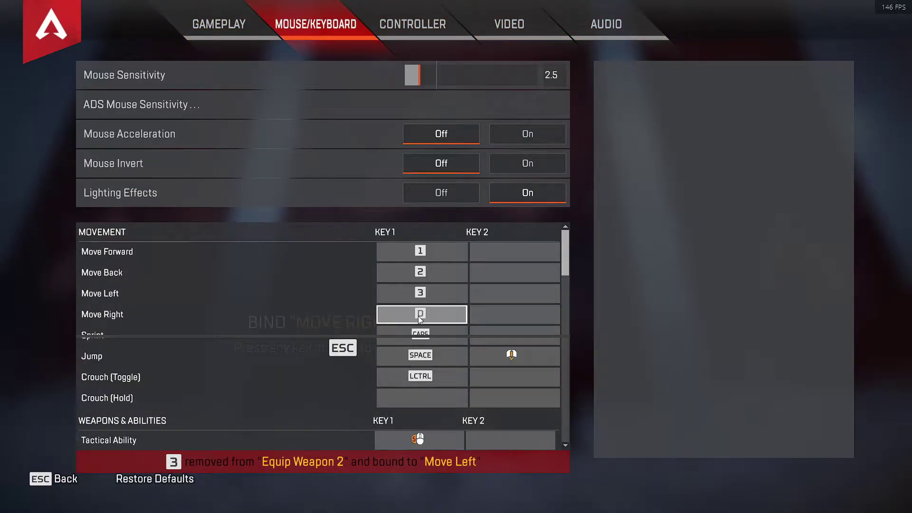
key("4")
key("5")
key("6")
key("7")
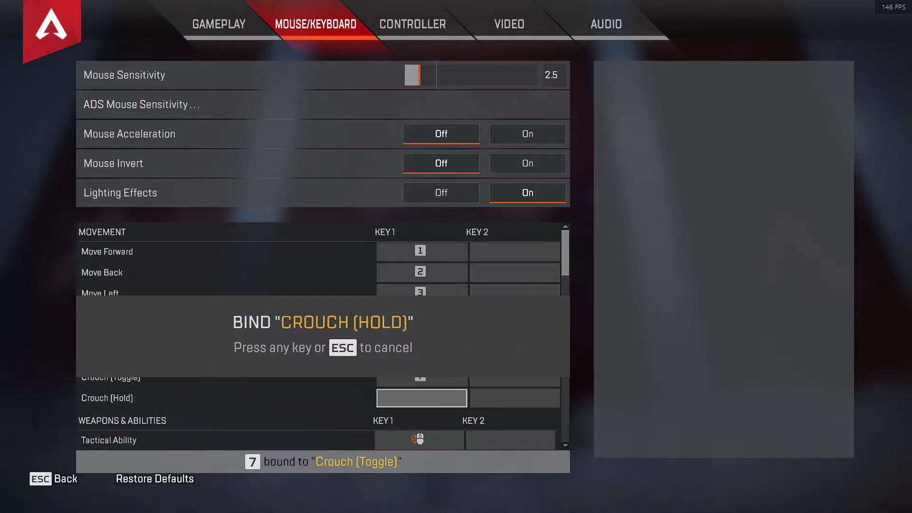
key("8")
scroll(370, 344, "up", 1)
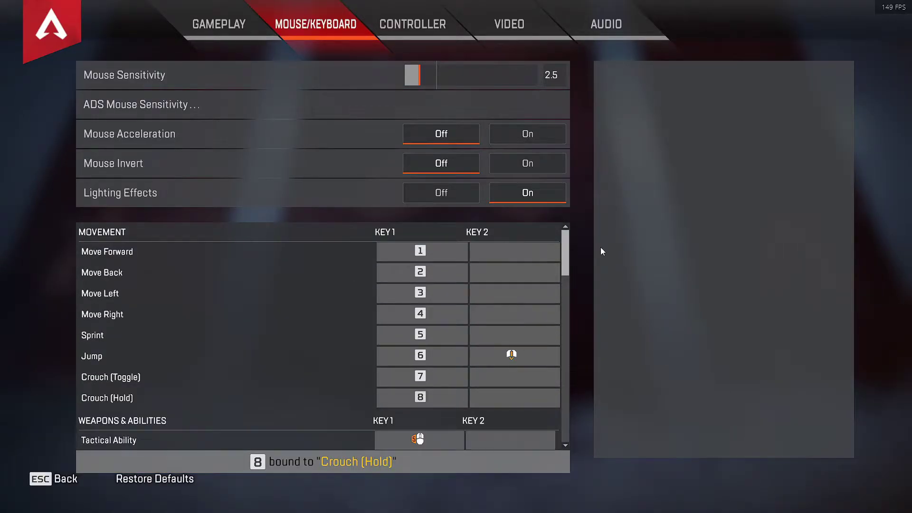
Step: On the Video tab, choose TSAA, High texture budget, Anisotropic 2X, Low AO, High sun shadows, then exit
left_click(526, 22)
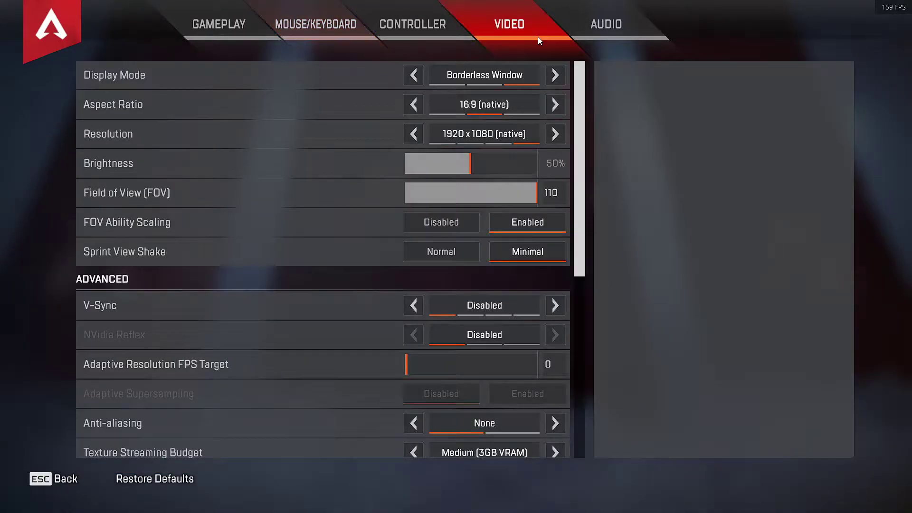
scroll(561, 289, "down", 3)
left_click(555, 329)
left_click(556, 357)
left_click(555, 387)
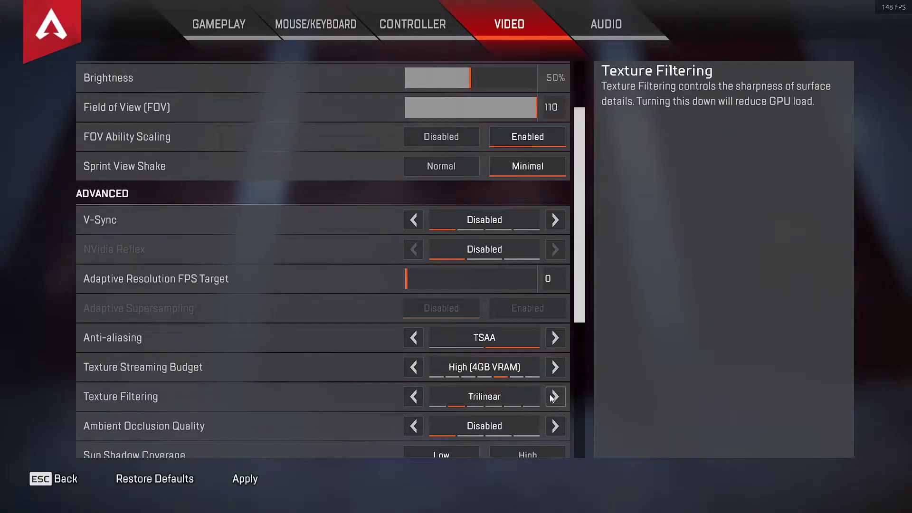
scroll(554, 387, "down", 3)
left_click(554, 313)
left_click(555, 340)
left_click(527, 370)
scroll(485, 407, "down", 4)
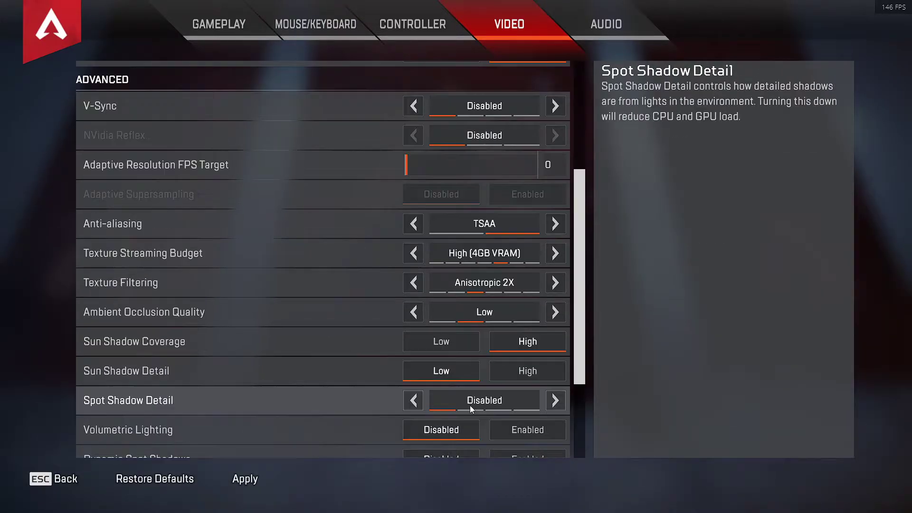
key("Escape")
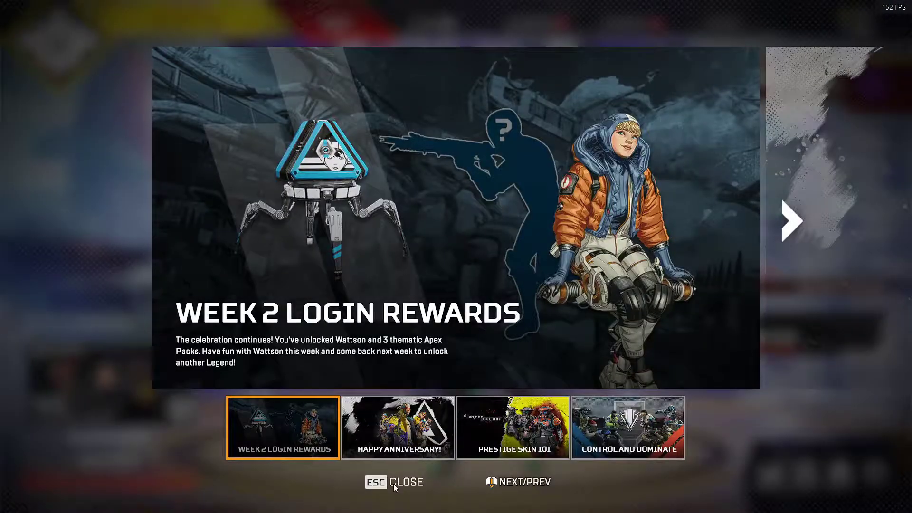
Step: After restarting, check the Mouse/Keyboard and Video tabs, which show default values again
left_click(394, 484)
key("Escape")
left_click(456, 264)
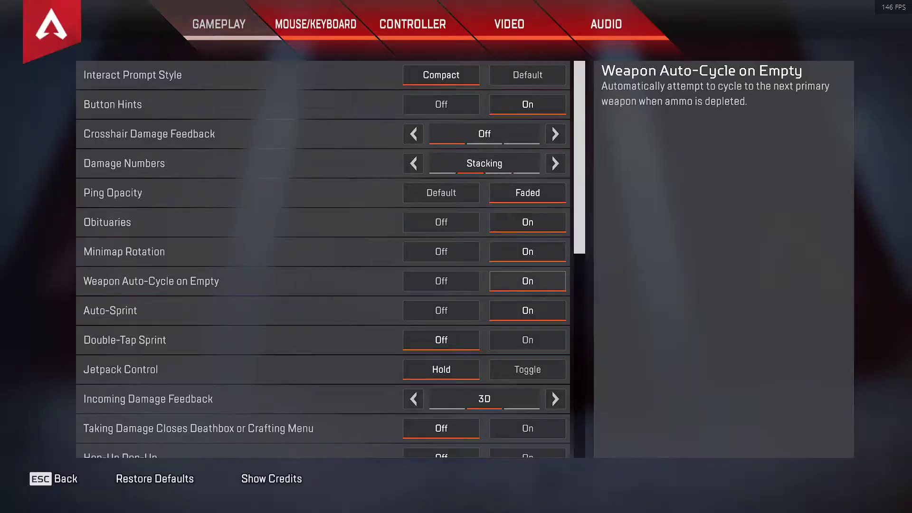
left_click(316, 25)
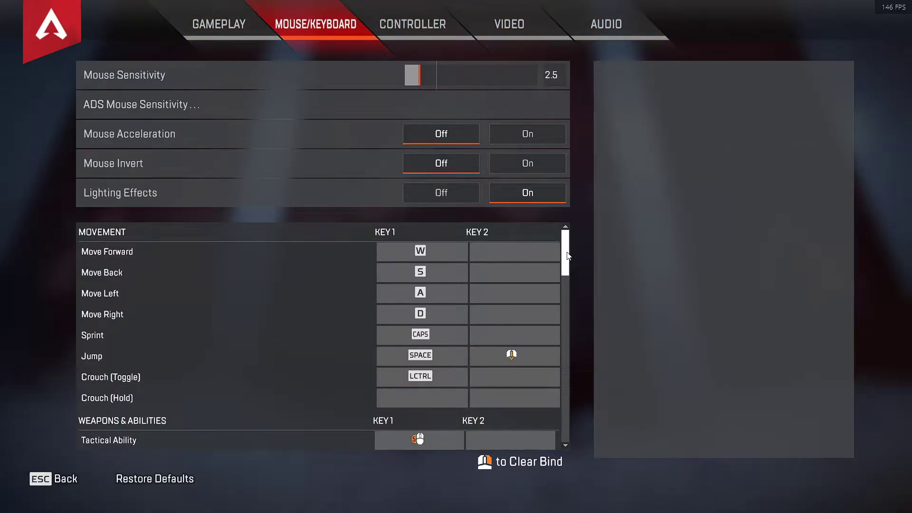
scroll(568, 255, "down", 3)
scroll(568, 256, "up", 3)
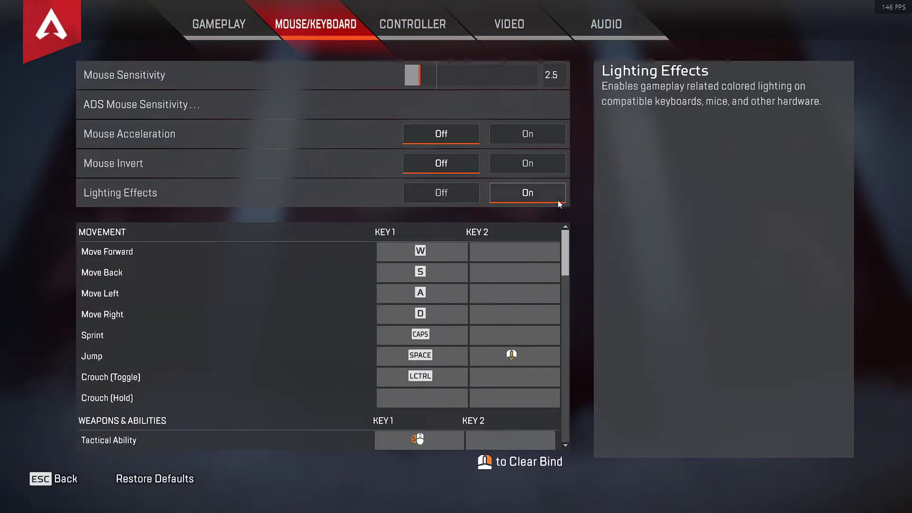
left_click(520, 24)
scroll(577, 320, "down", 3)
scroll(579, 215, "up", 3)
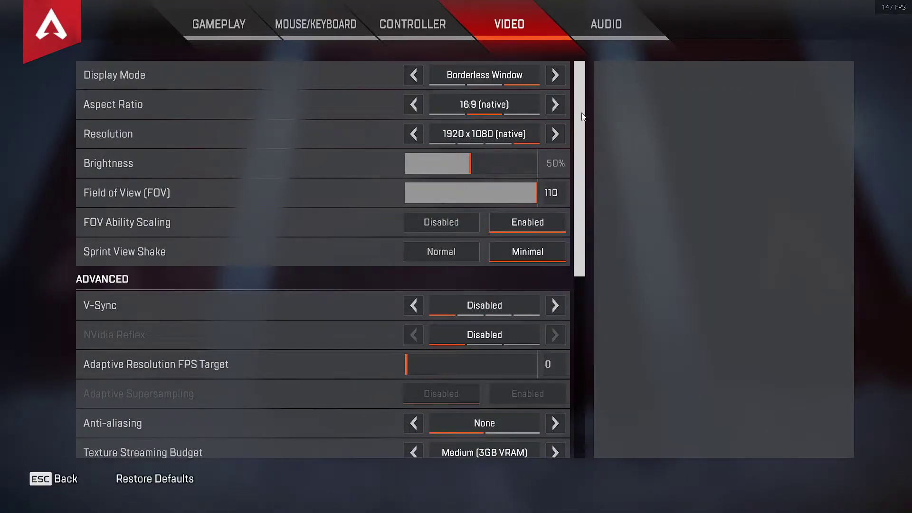
left_click(318, 28)
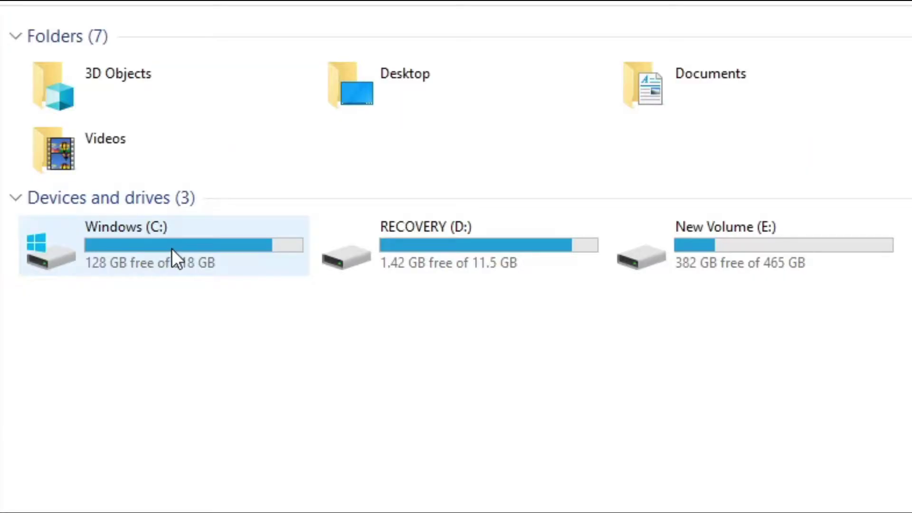
Step: Browse from Windows (C:) through the user folder to Respawn > Apex > local
double_click(172, 249)
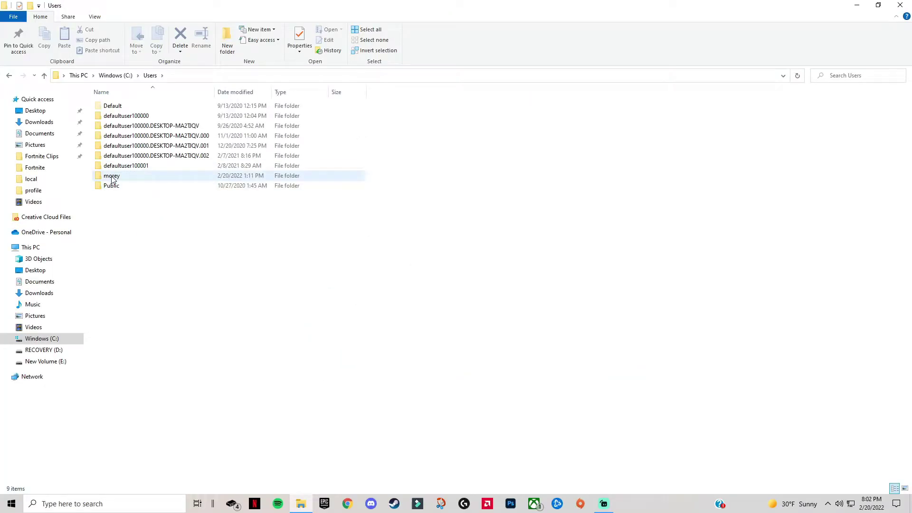
double_click(112, 176)
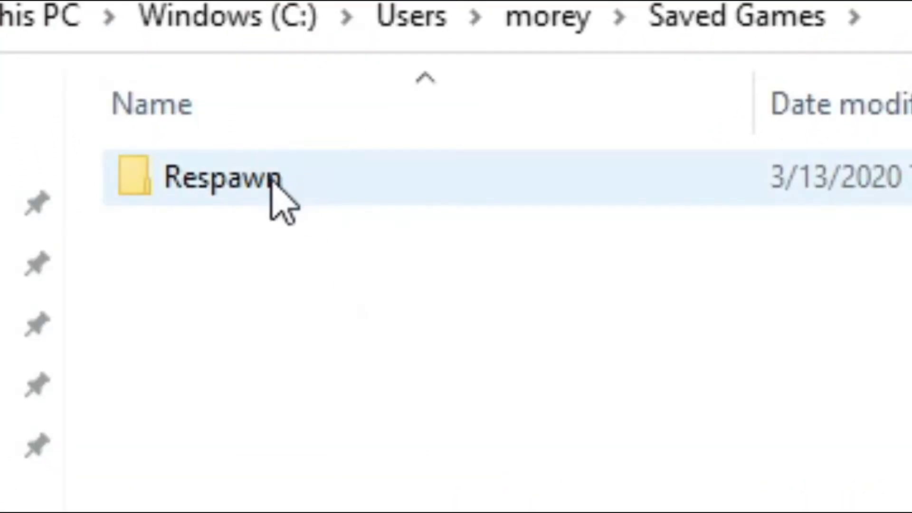
double_click(265, 191)
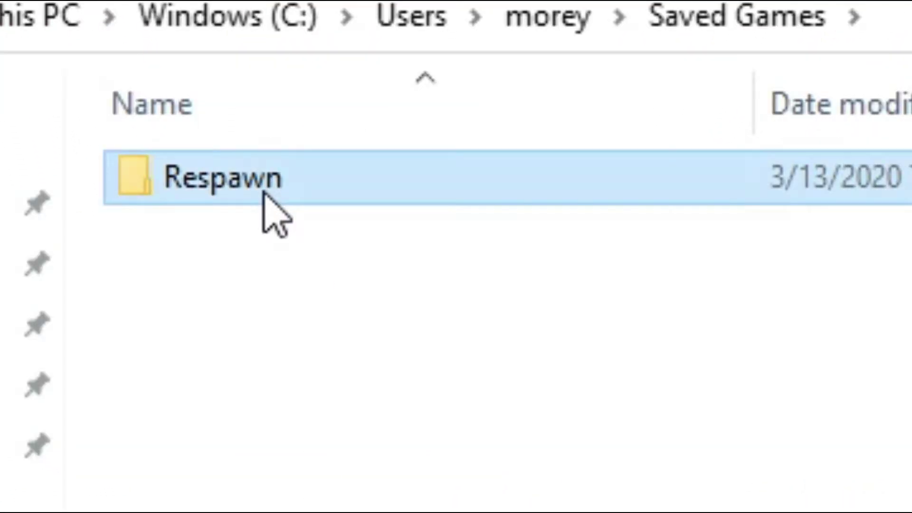
double_click(448, 230)
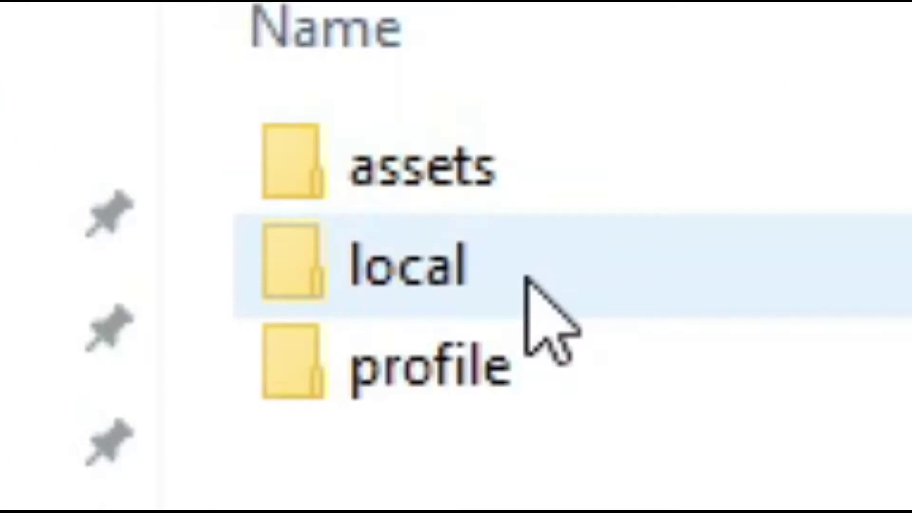
double_click(528, 274)
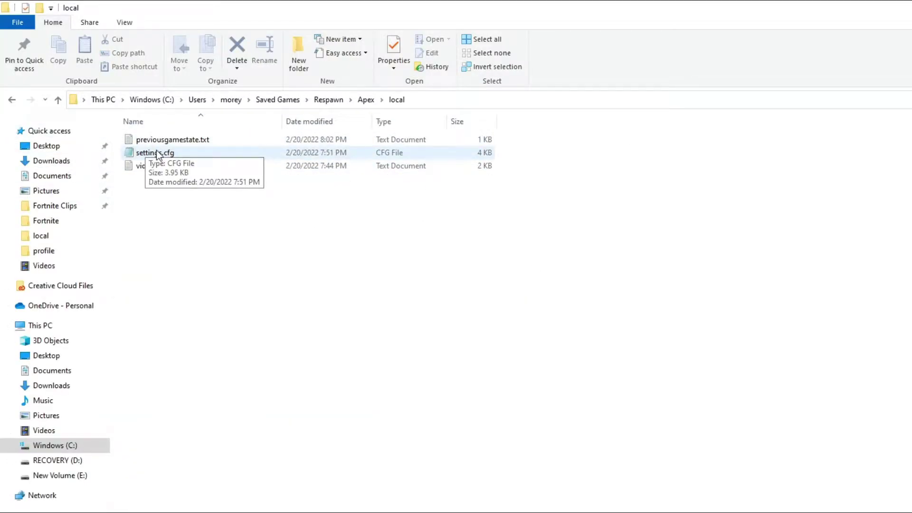
Step: Select only videoconfig.txt and untick Read-only in its Properties, then confirm
left_click(173, 166)
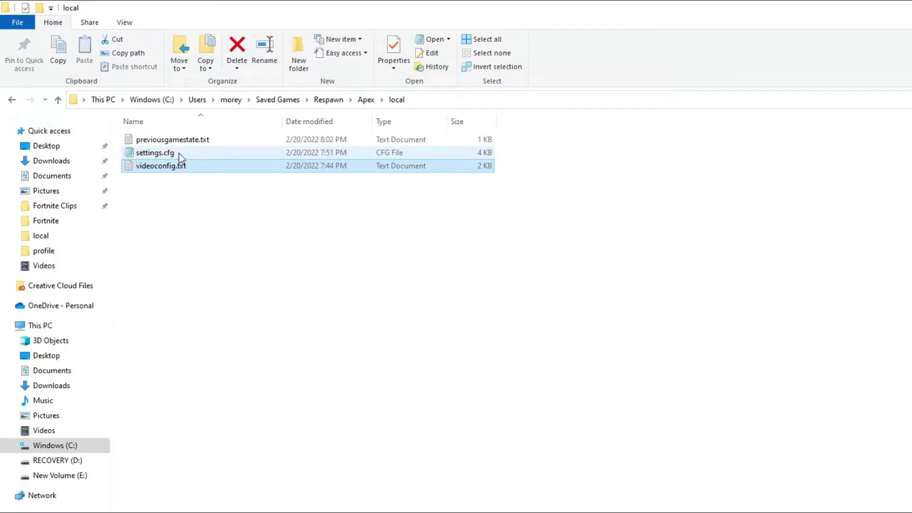
left_click(179, 153)
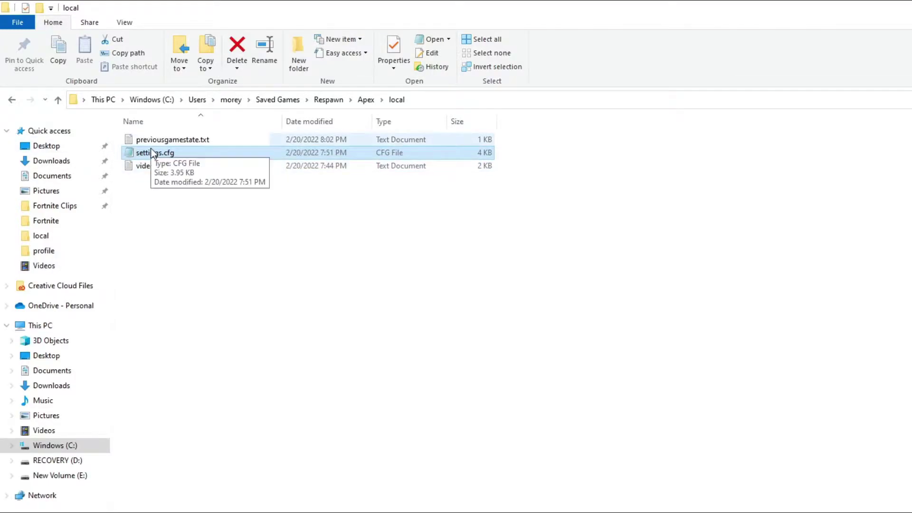
left_click(164, 170, "ctrl")
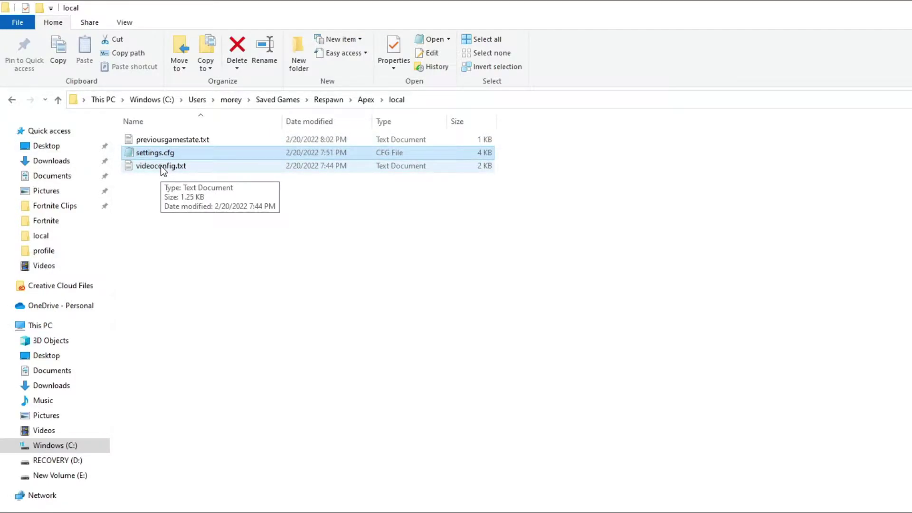
left_click(162, 167)
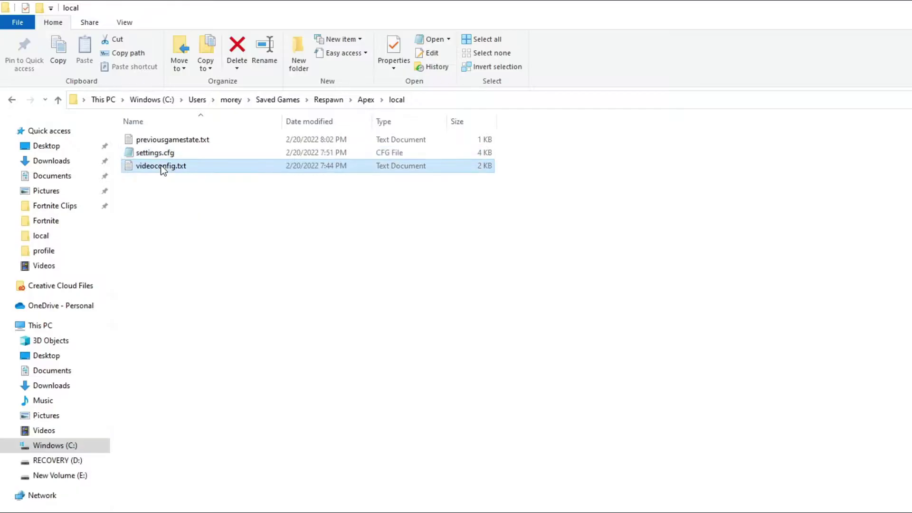
right_click(204, 168)
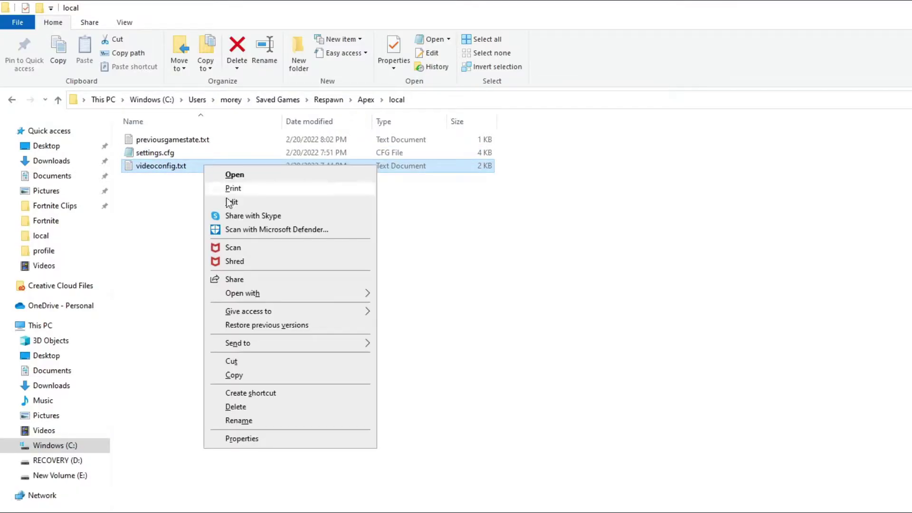
left_click(245, 439)
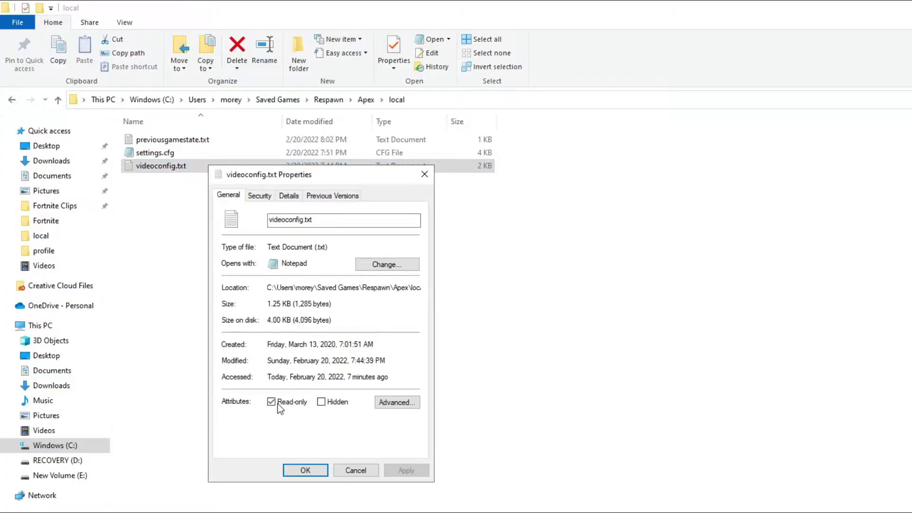
left_click(405, 471)
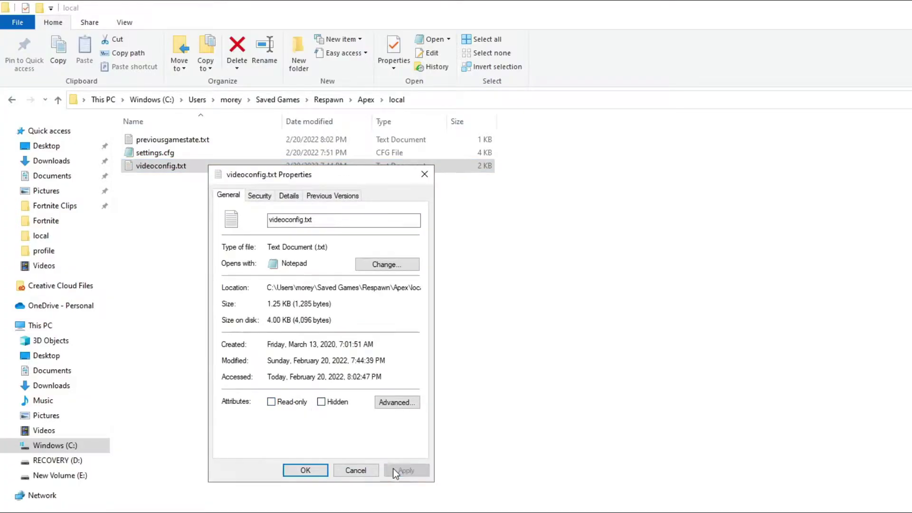
left_click(291, 466)
Step: Set settings.cfg to Read-only in its Properties, confirm, and close the Explorer window
left_click(149, 153)
right_click(149, 152)
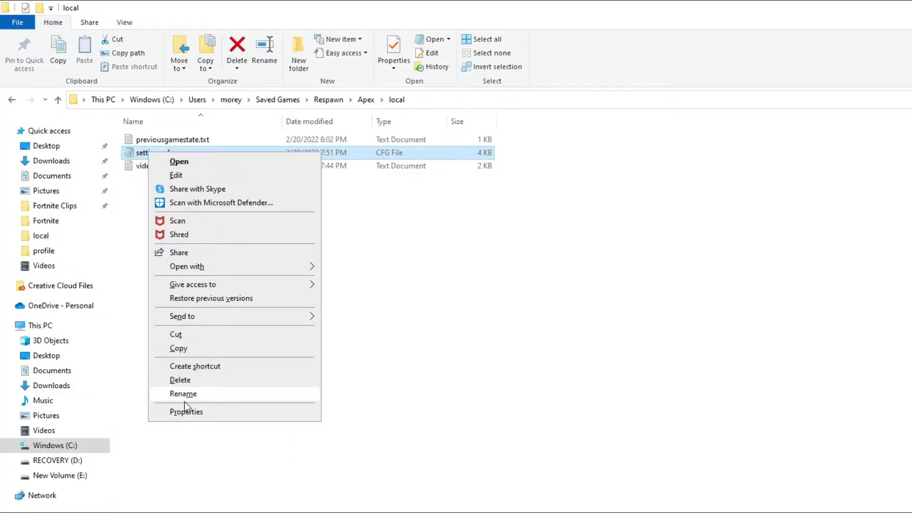
left_click(191, 412)
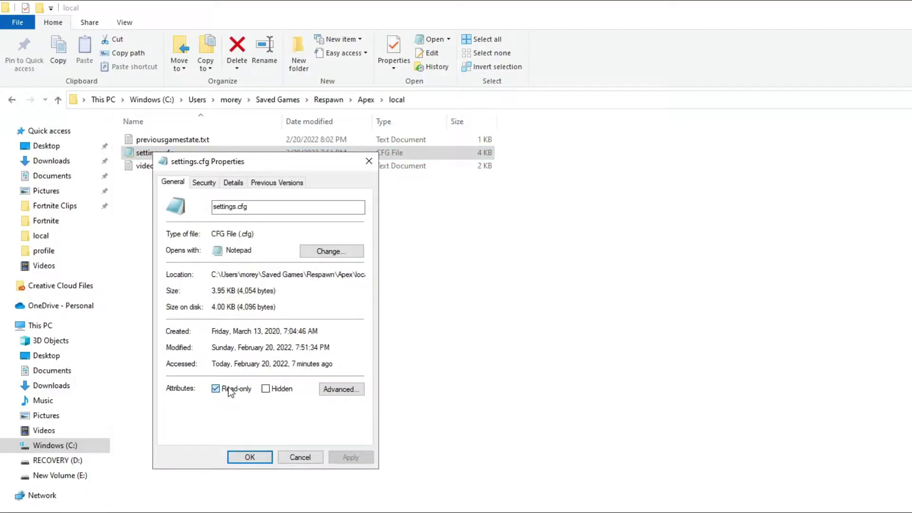
left_click(249, 457)
left_click(894, 7)
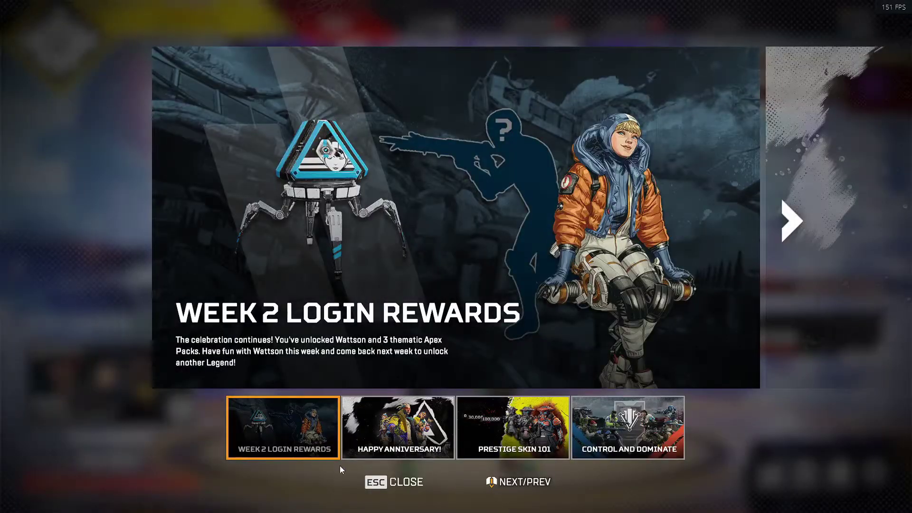
Step: Dismiss the login rewards popup and reach the Mouse/Keyboard settings
left_click(401, 482)
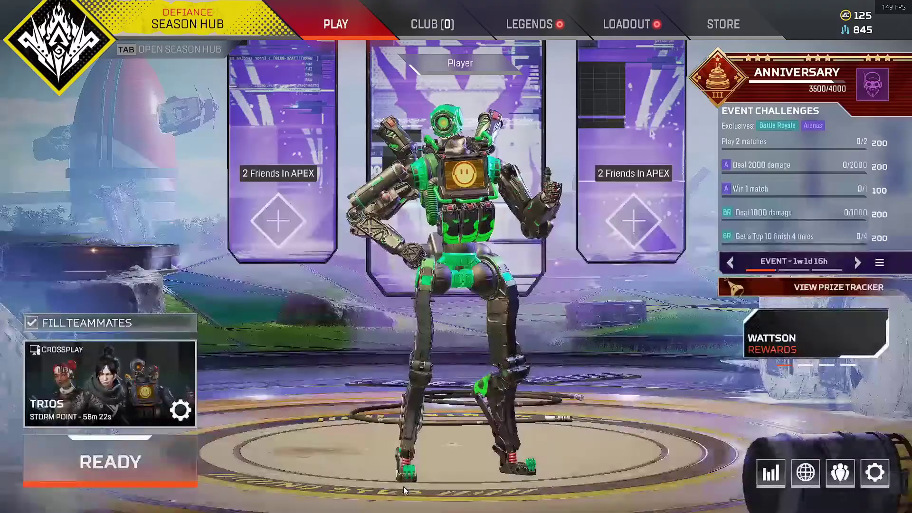
left_click(875, 476)
left_click(456, 262)
left_click(315, 24)
scroll(439, 305, "down", 1)
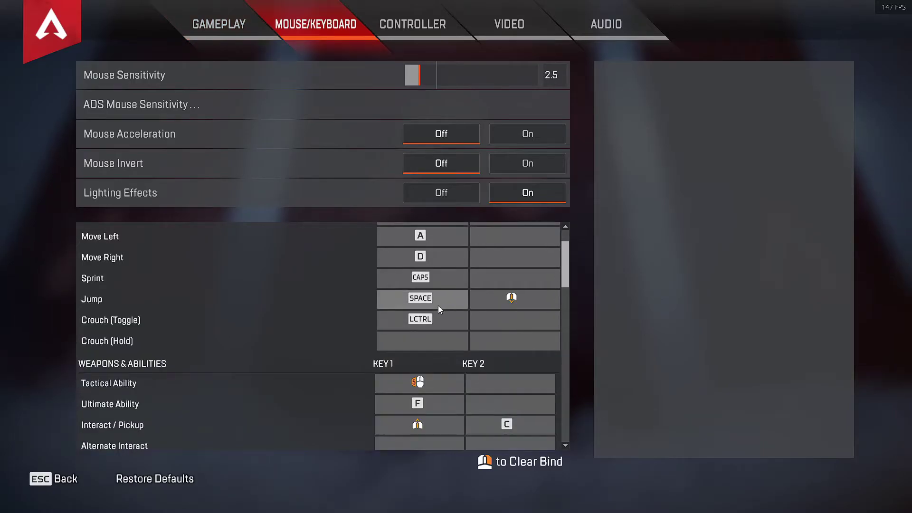
scroll(438, 306, "up", 1)
scroll(546, 293, "down", 3)
scroll(493, 311, "down", 2)
scroll(465, 315, "down", 1)
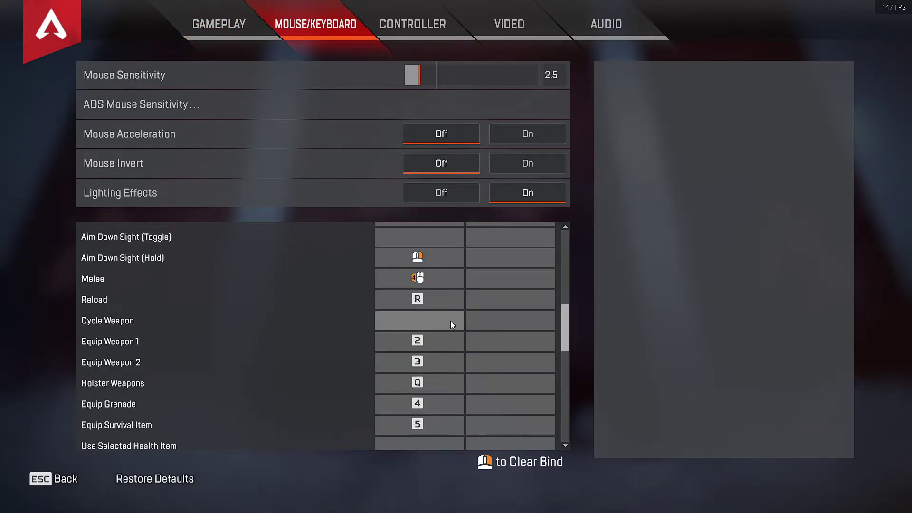
scroll(451, 320, "down", 2)
scroll(443, 318, "down", 1)
scroll(438, 322, "down", 3)
scroll(436, 323, "down", 2)
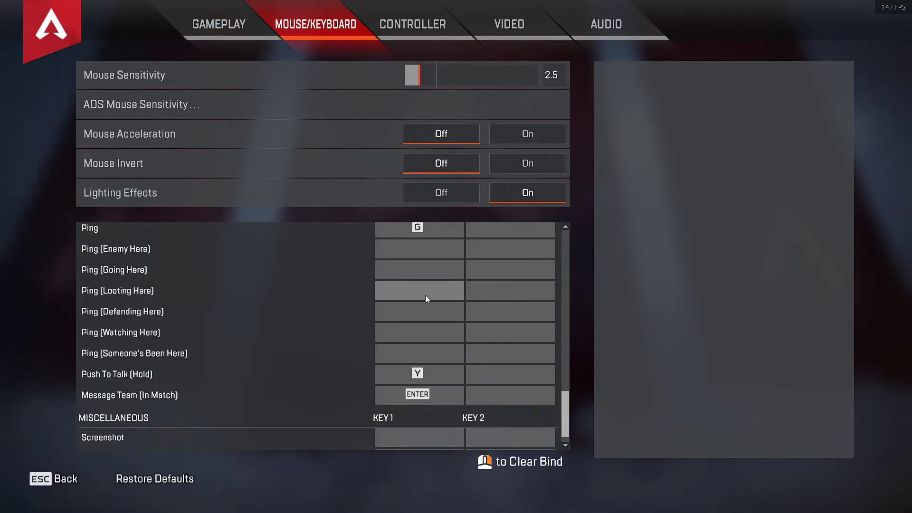
Step: Bind Ping Going, Looting, Defending, Watching and Someone's Been Here to keys 3–7
left_click(400, 271)
key("3")
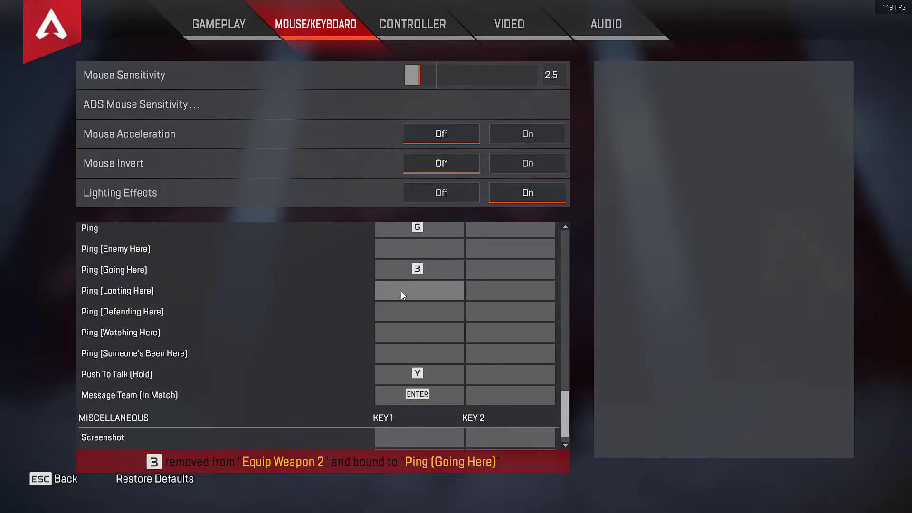
left_click(402, 292)
key("4")
left_click(402, 307)
key("5")
left_click(416, 339)
key("6")
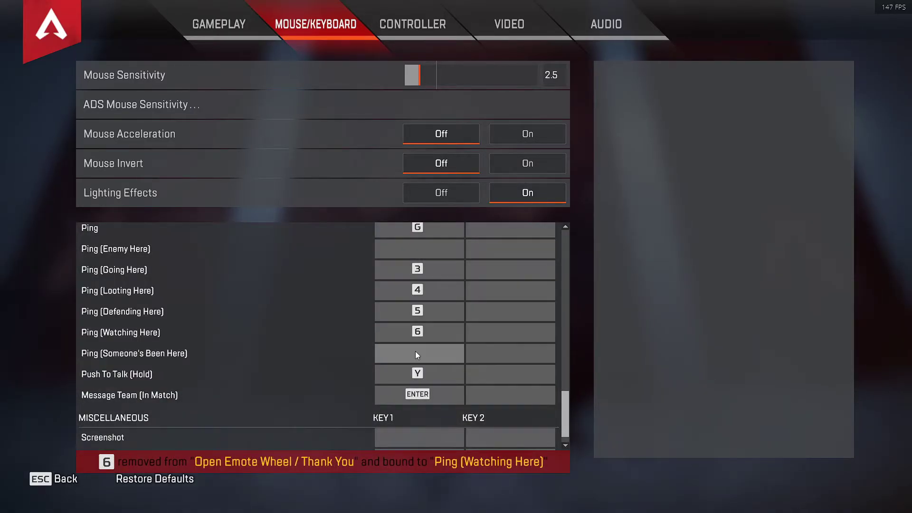
key("7")
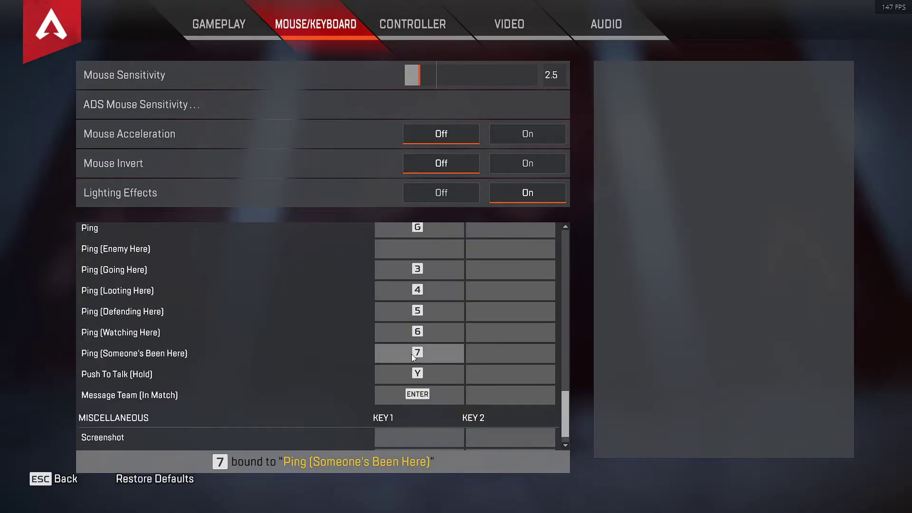
Step: On the Video tab, apply Texture Streaming Budget Low (2-3 GB VRAM), then go Back
left_click(509, 23)
scroll(441, 285, "down", 3)
scroll(441, 284, "down", 1)
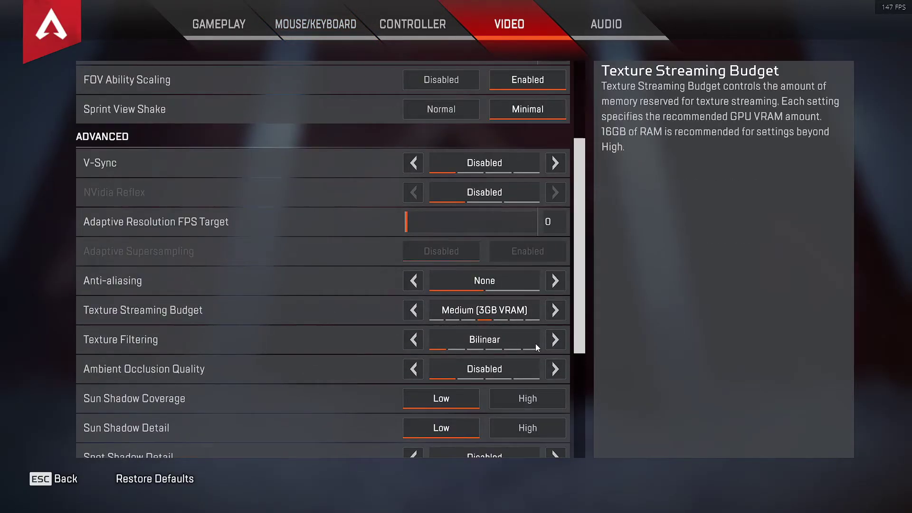
left_click(404, 314)
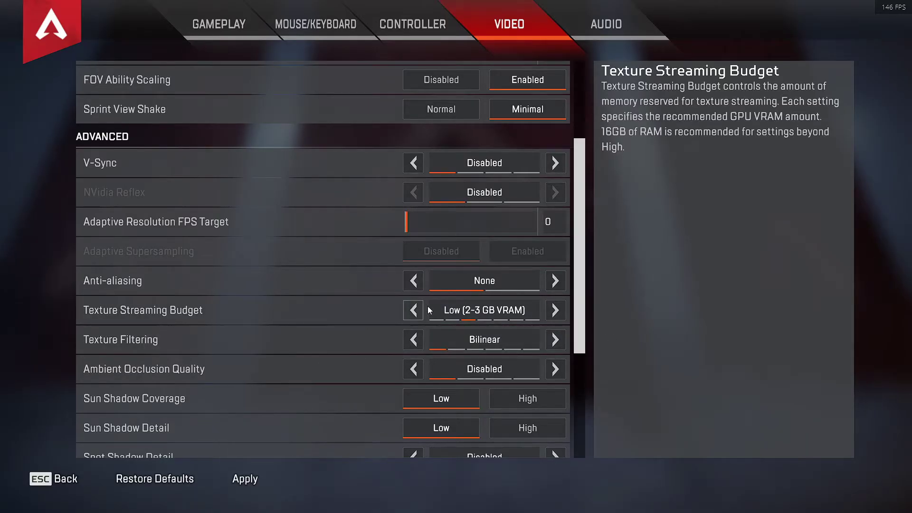
left_click(243, 477)
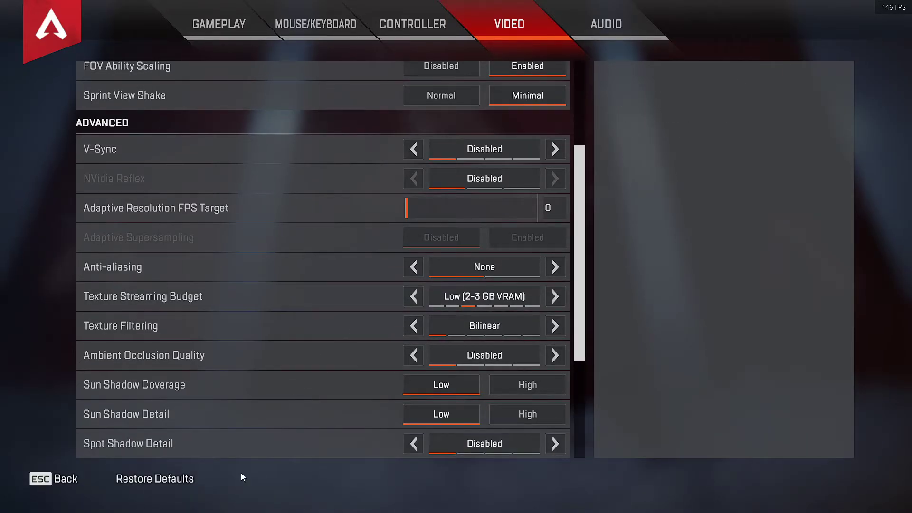
left_click(79, 477)
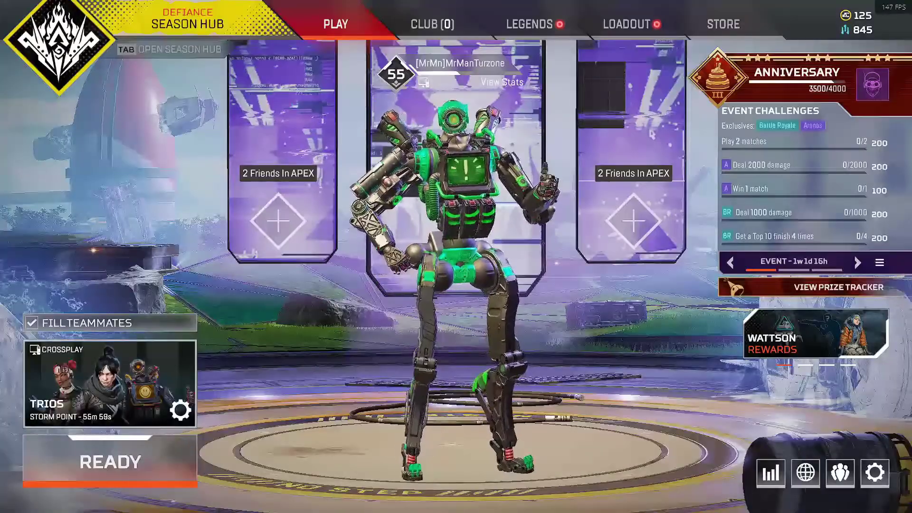
Step: Switch from the game to the desktop so Apex Legends can be relaunched
key("alt+Tab")
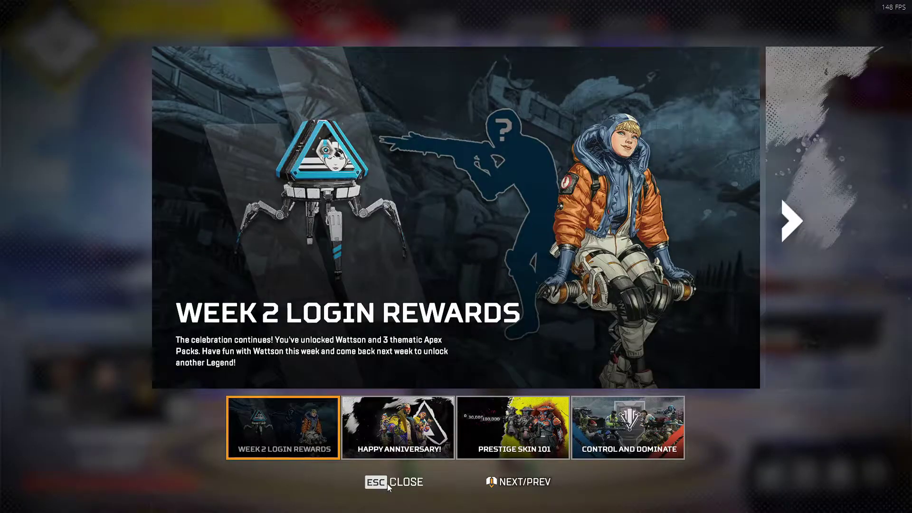
Step: Dismiss the news and check that the Mouse/Keyboard ping binds survived the restart
left_click(387, 484)
key("Escape")
left_click(481, 271)
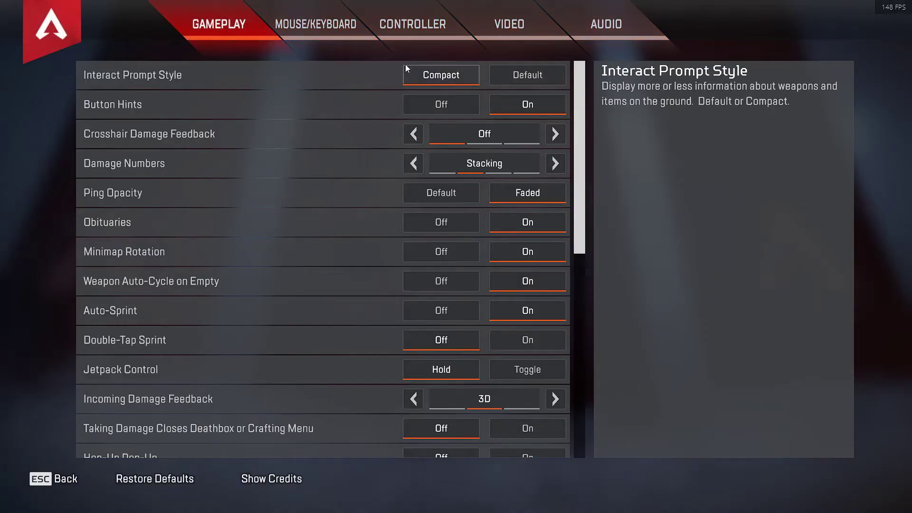
left_click(325, 29)
scroll(436, 346, "down", 2)
scroll(430, 344, "down", 3)
scroll(424, 346, "down", 4)
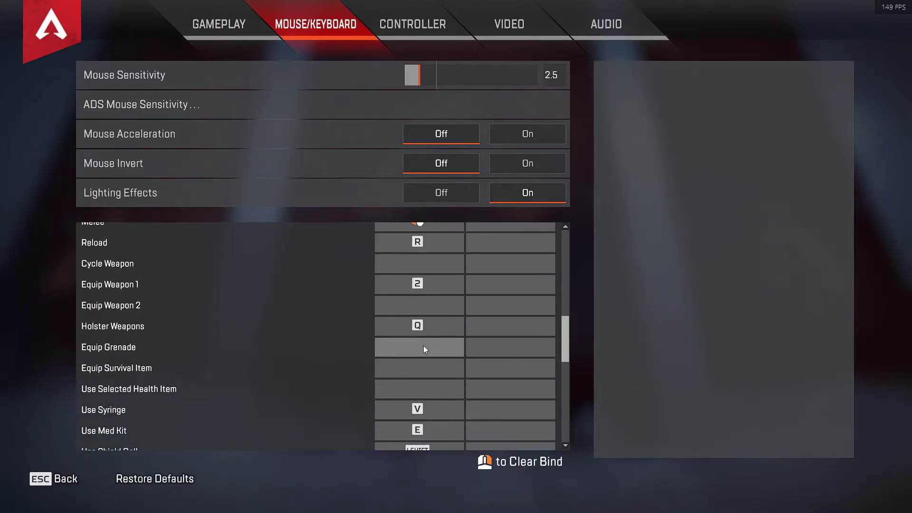
scroll(424, 346, "down", 3)
scroll(422, 344, "down", 2)
scroll(423, 344, "down", 3)
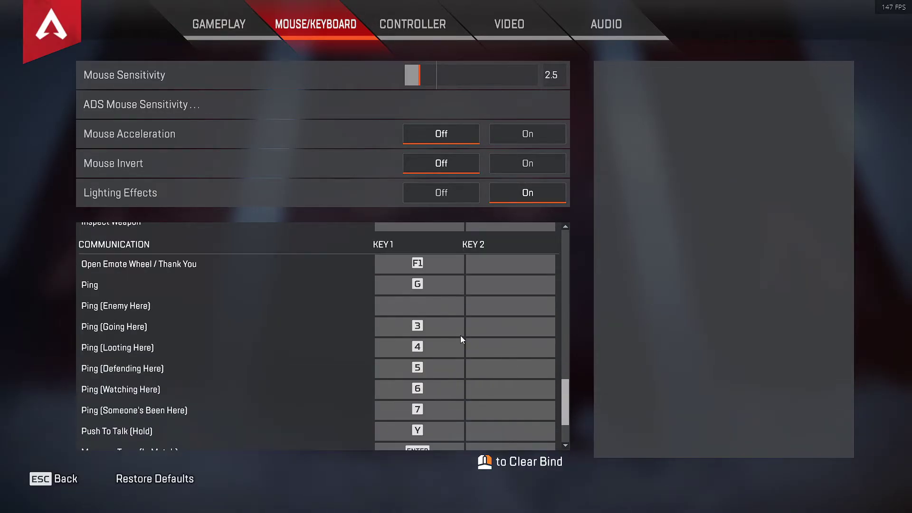
scroll(460, 336, "down", 1)
Step: Set Texture Streaming Budget to Medium (3GB VRAM) and apply it
left_click(511, 20)
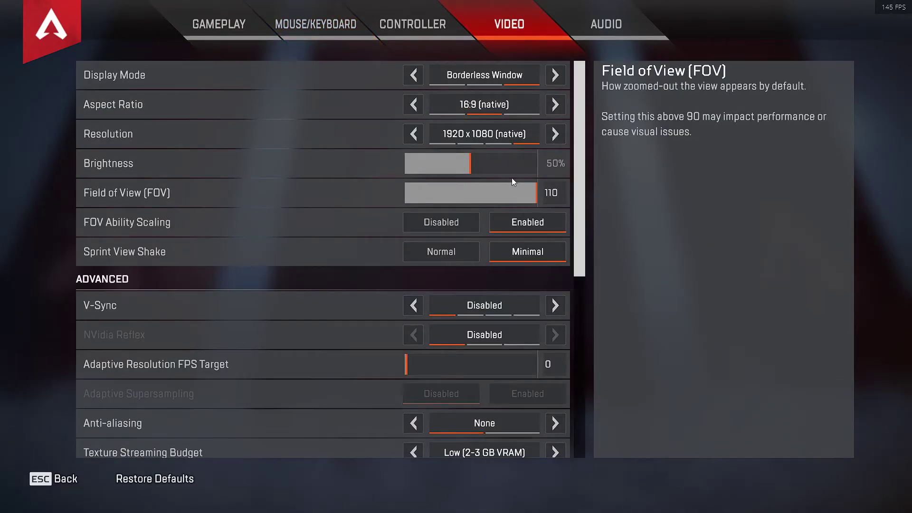
scroll(518, 286, "down", 4)
left_click(554, 338)
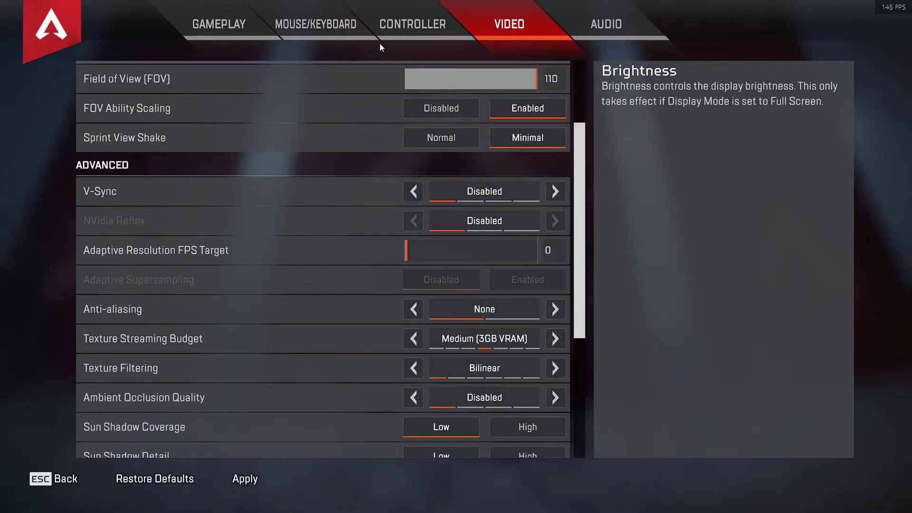
left_click(424, 13)
left_click(492, 348)
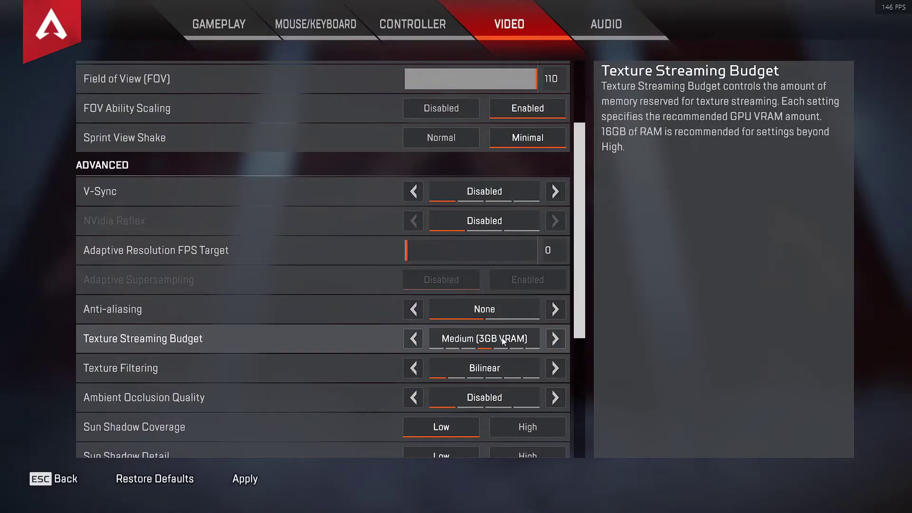
left_click(333, 24)
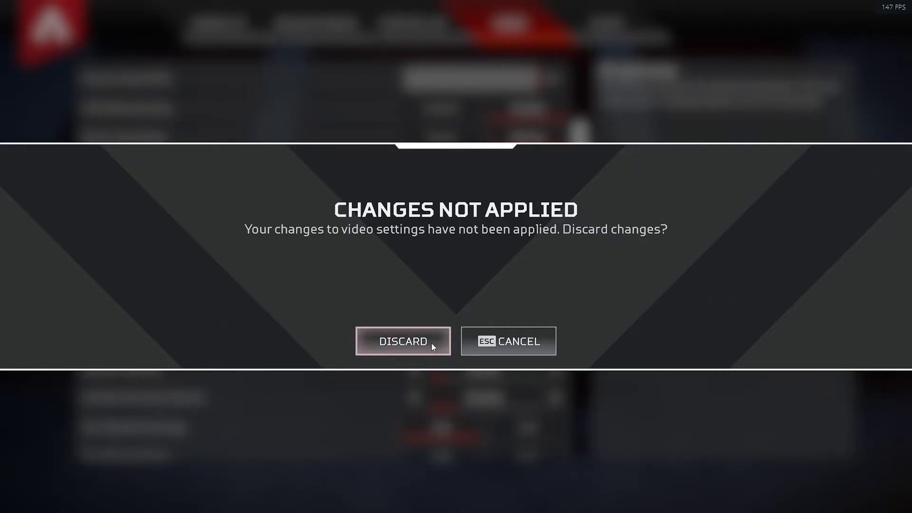
left_click(476, 341)
left_click(239, 479)
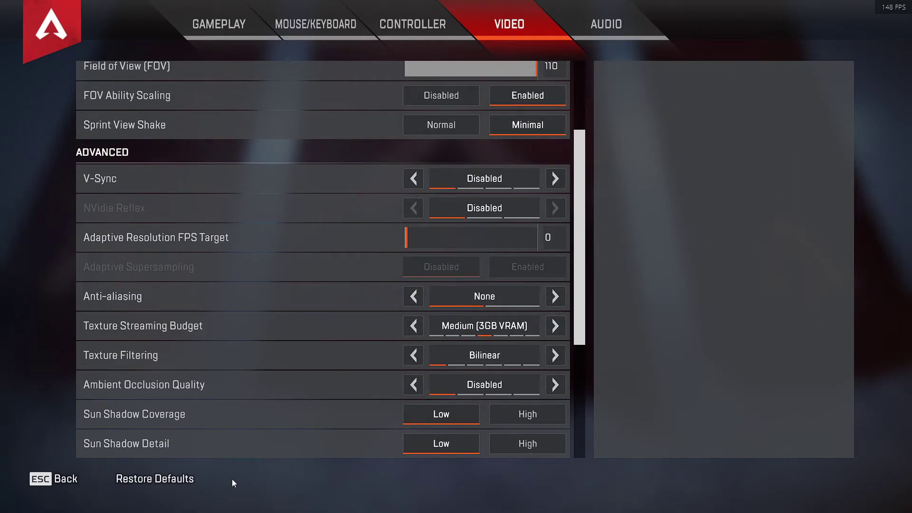
left_click(324, 21)
Step: Unbind the Going Here, Looting Here, Defending Here, Watching Here and Someone's Been Here pings
middle_click(418, 269)
middle_click(418, 289)
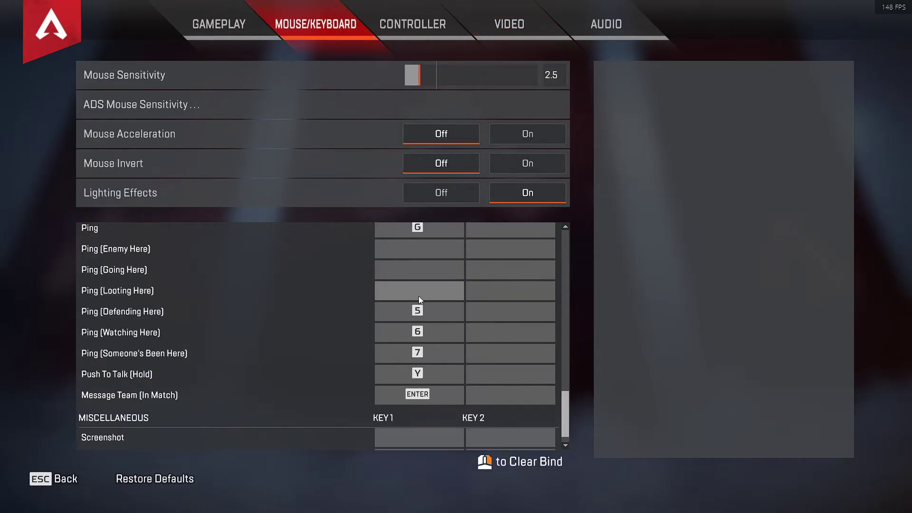
middle_click(418, 311)
middle_click(416, 331)
middle_click(412, 353)
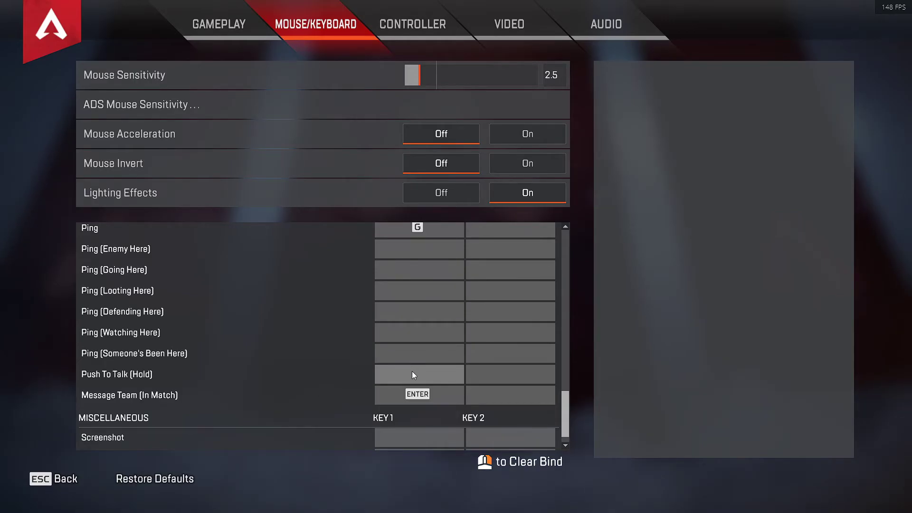
scroll(412, 371, "up", 4)
scroll(421, 349, "up", 4)
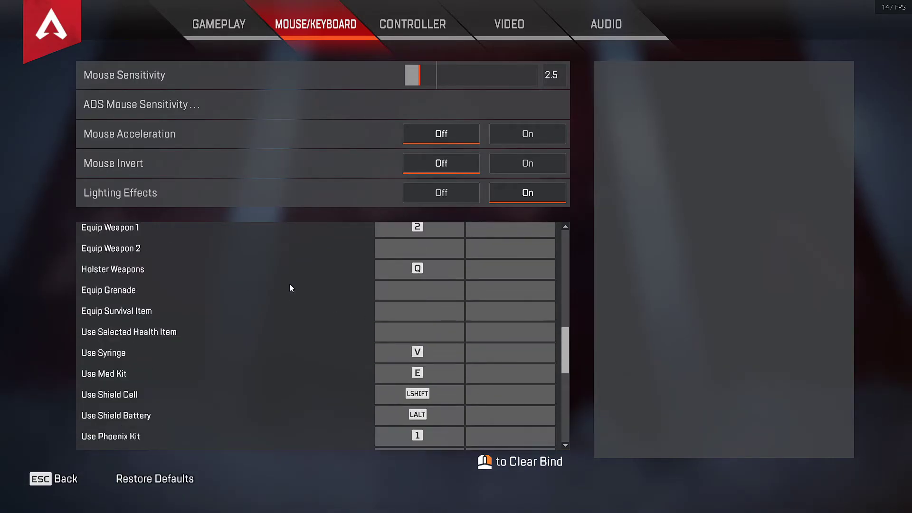
Step: Bind 4 to Equip Grenade, 5 to Equip Survival Item and 3 to Equip Weapon 2
left_click(398, 296)
key("4")
key("5")
scroll(410, 309, "up", 3)
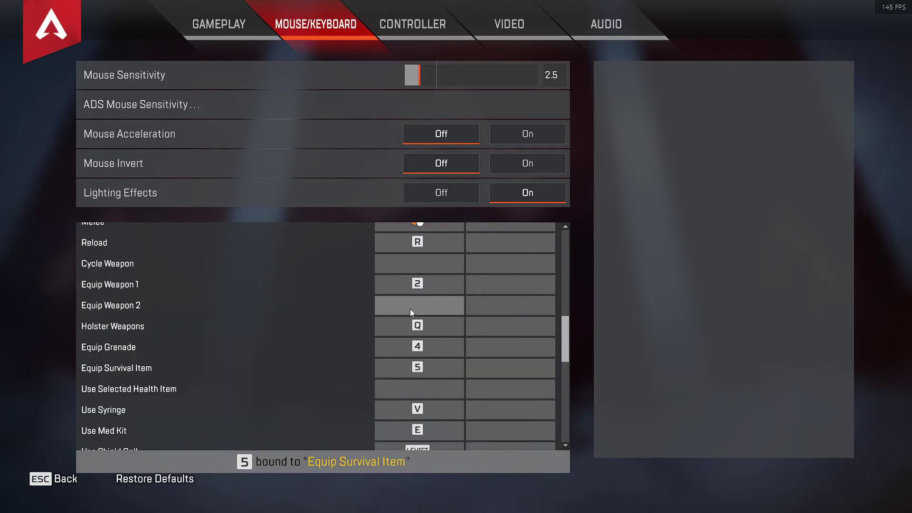
left_click(410, 305)
key("3")
scroll(413, 325, "up", 2)
scroll(395, 332, "down", 5)
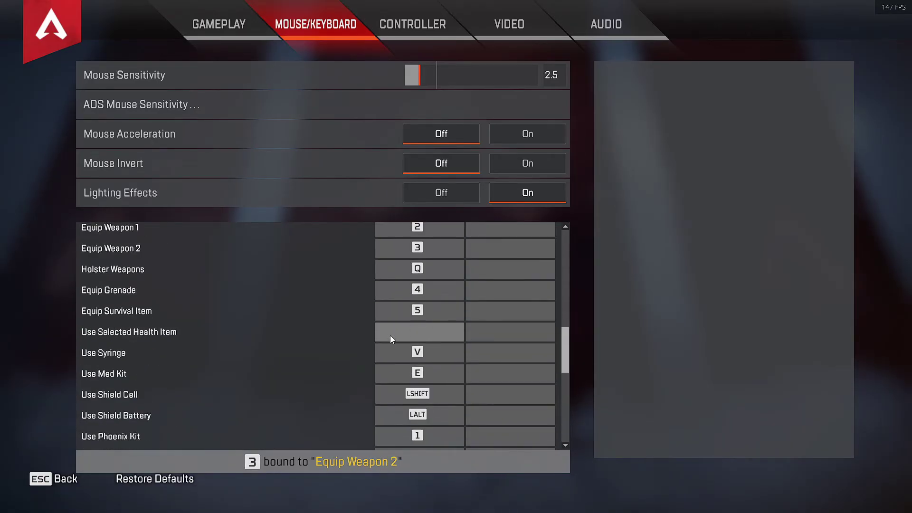
scroll(399, 364, "down", 2)
scroll(411, 387, "down", 1)
Step: Leave Settings with ESC Back to get back to the lobby
left_click(57, 479)
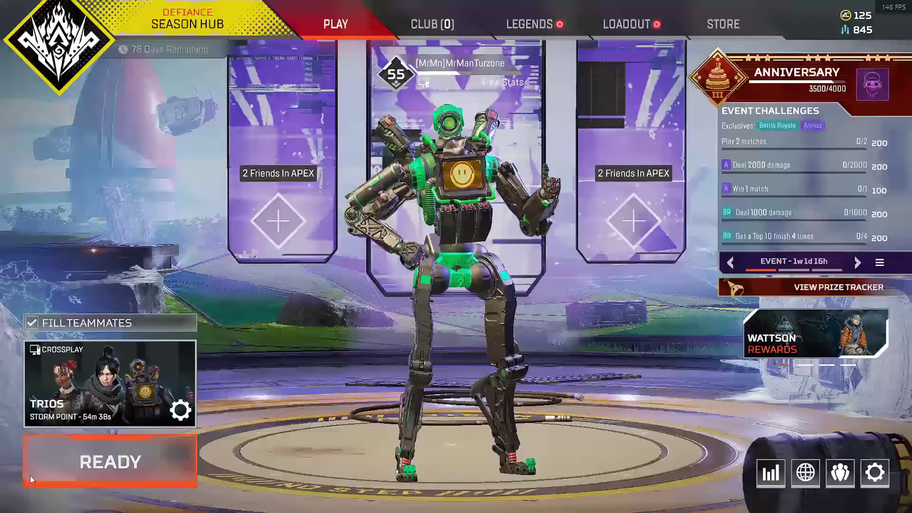